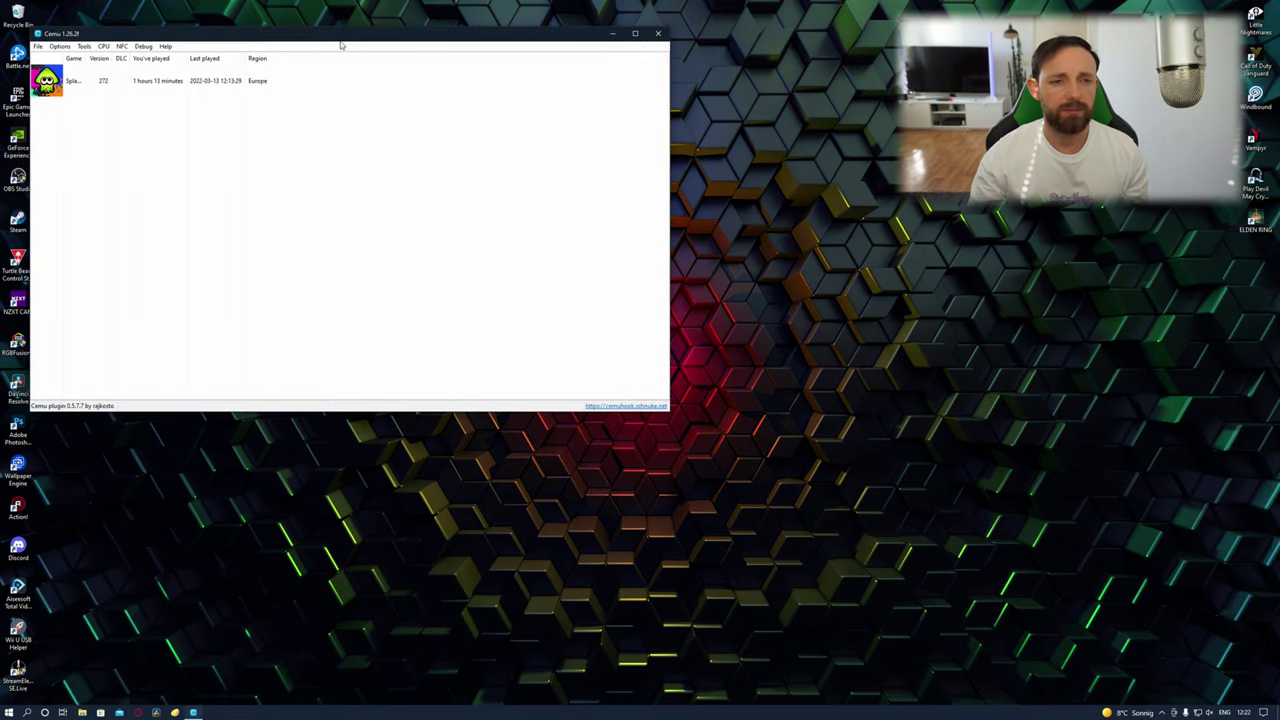
# Step: Maximize Cemu and open Input settings for Controller 1's EmuGaming GamePad profile, centred on screen
pyautogui.moveTo(336, 40); pyautogui.dragTo(619, 128)
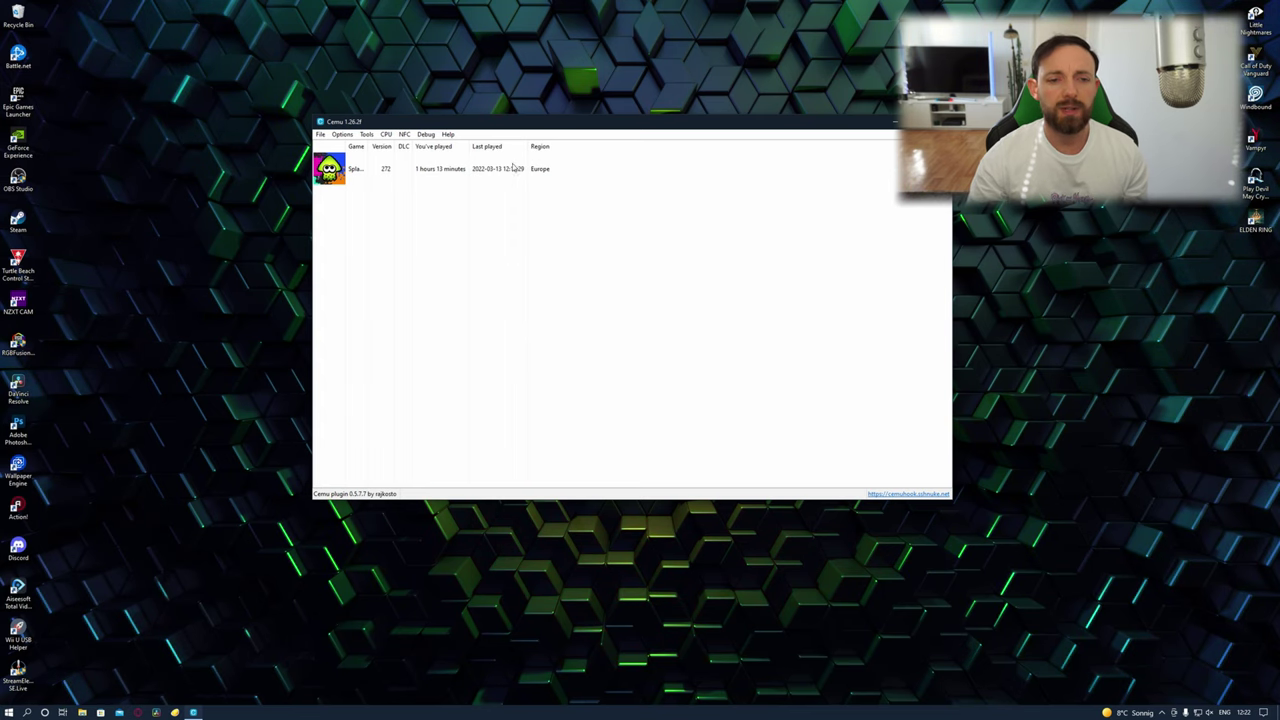
pyautogui.press('super+Up')
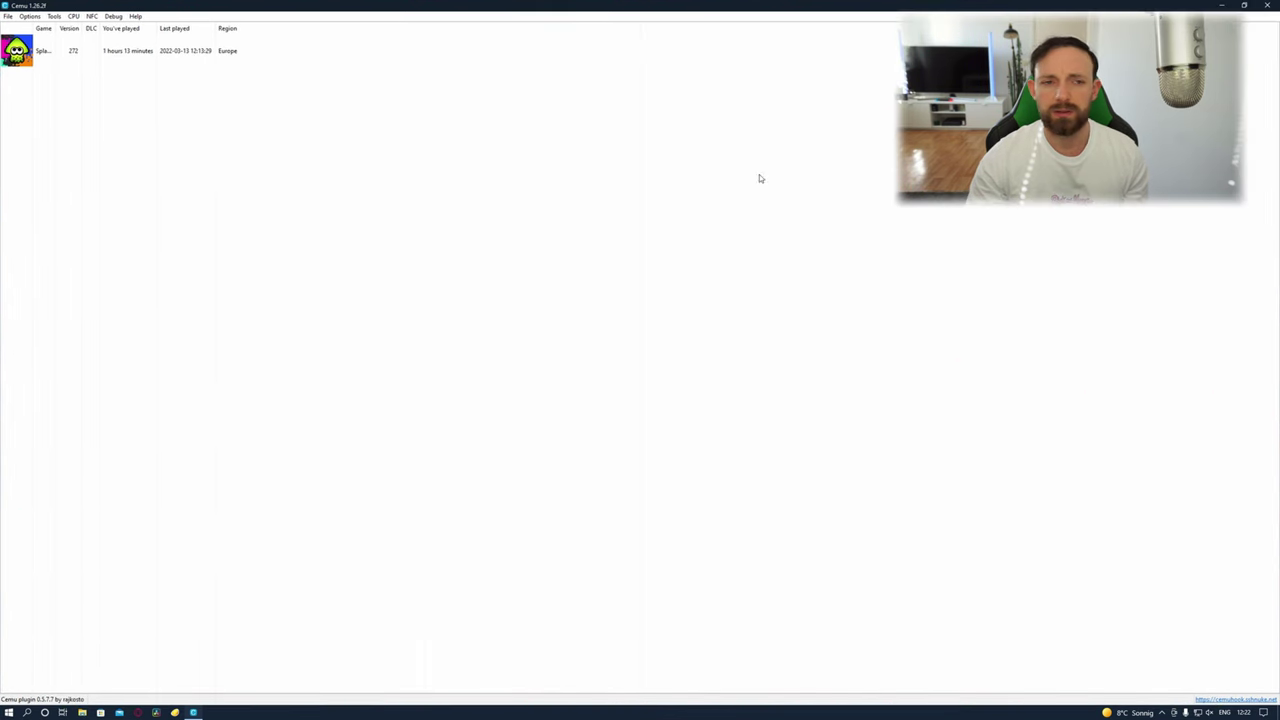
pyautogui.click(29, 17)
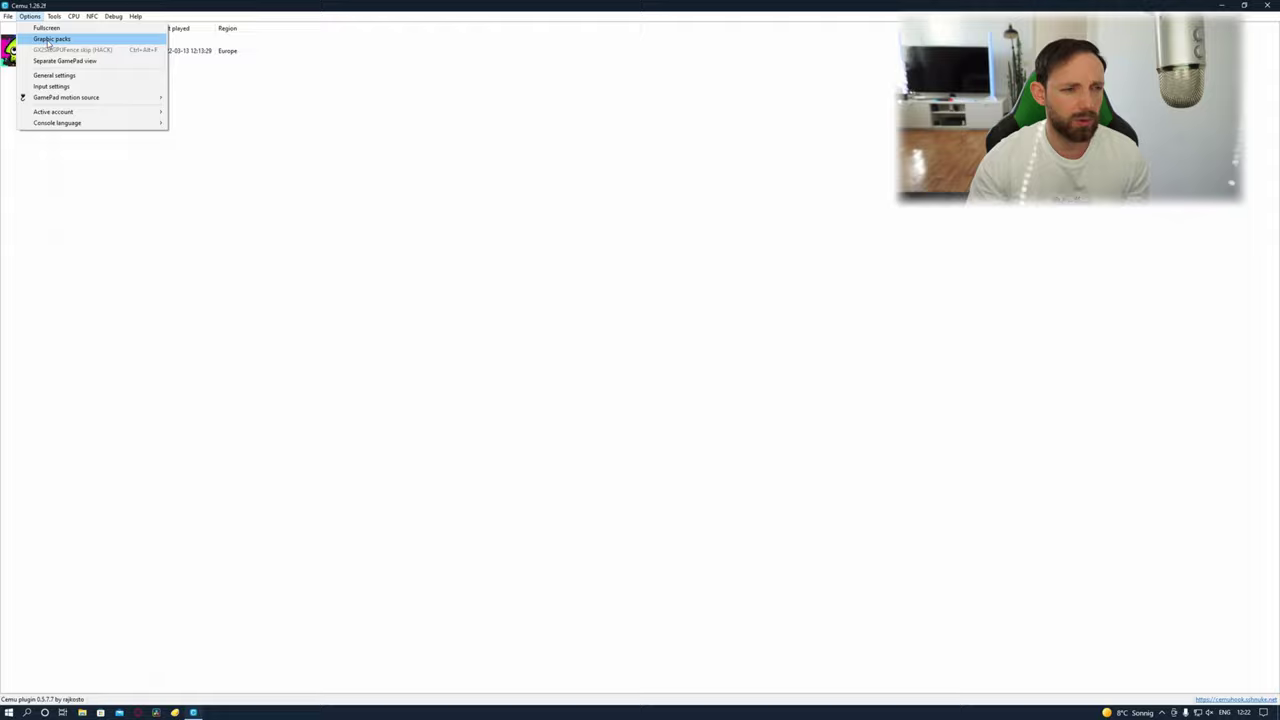
pyautogui.click(63, 88)
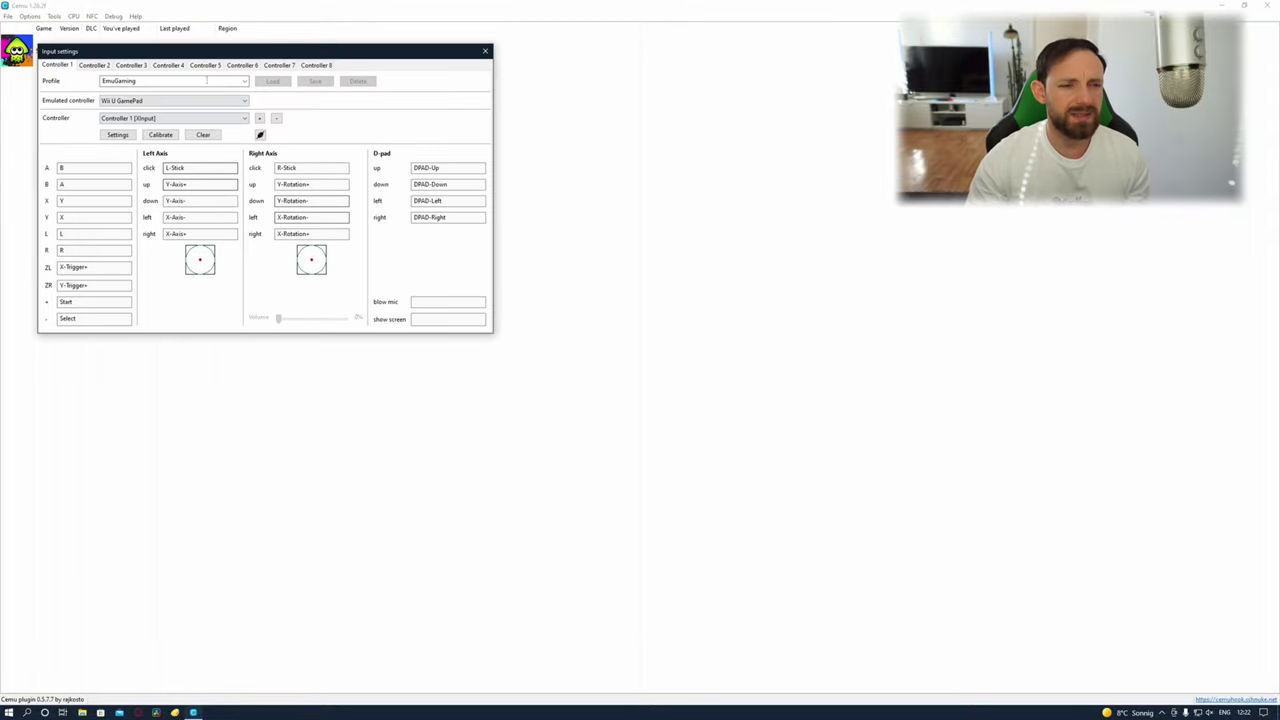
pyautogui.moveTo(276, 50)
pyautogui.mouseDown()
pyautogui.moveTo(631, 171)
pyautogui.moveTo(592, 168)
pyautogui.mouseUp()
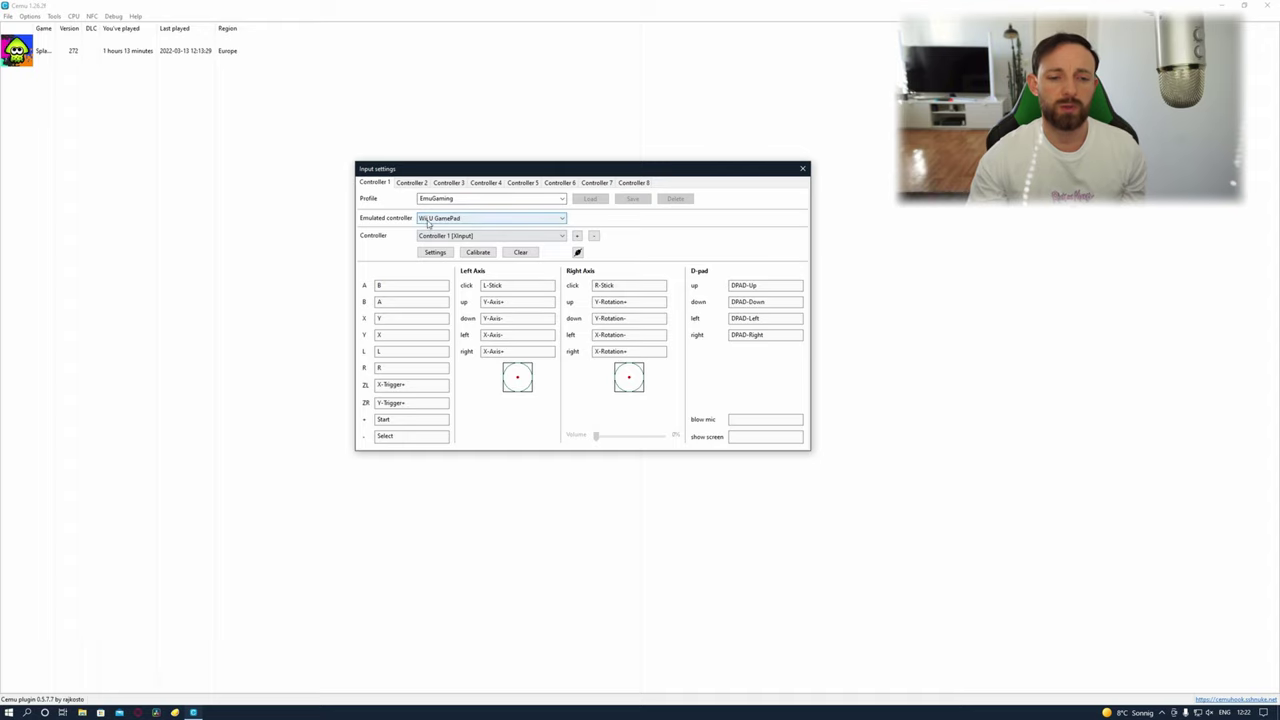
# Step: Close Input settings, restore the Cemu window to normal size, and launch Splatoon from the game list
pyautogui.click(803, 170)
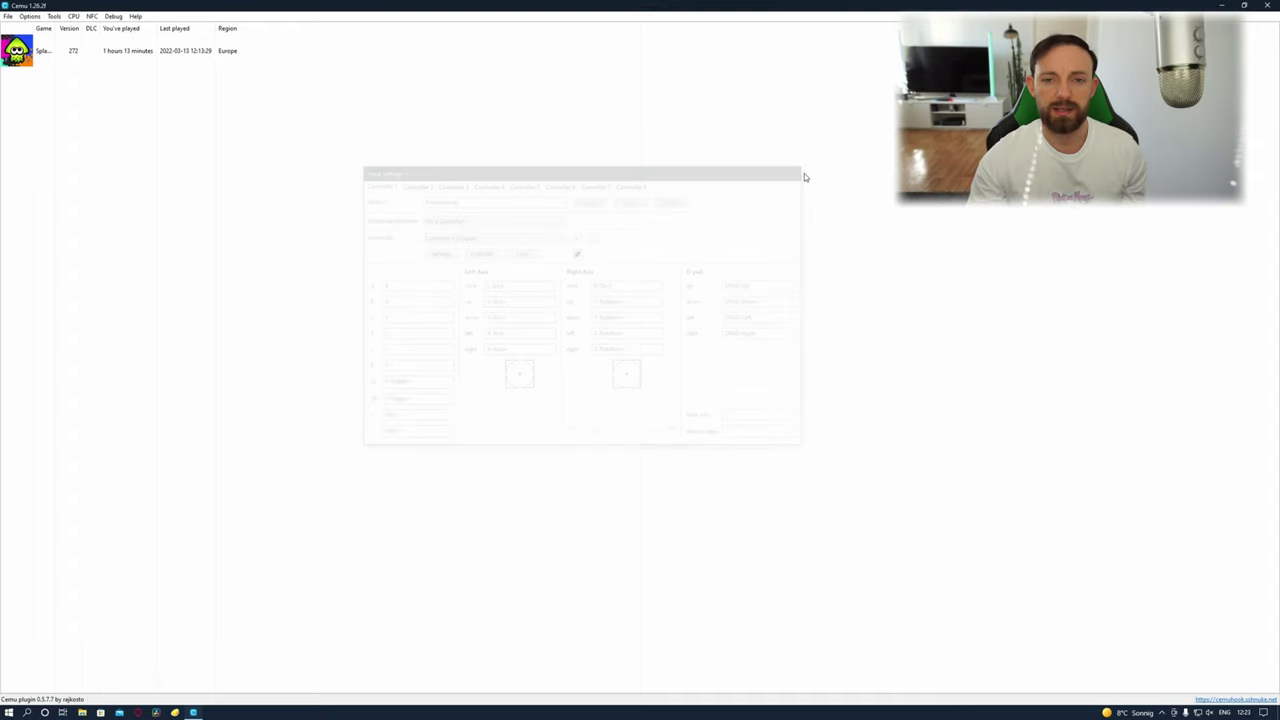
pyautogui.click(1246, 6)
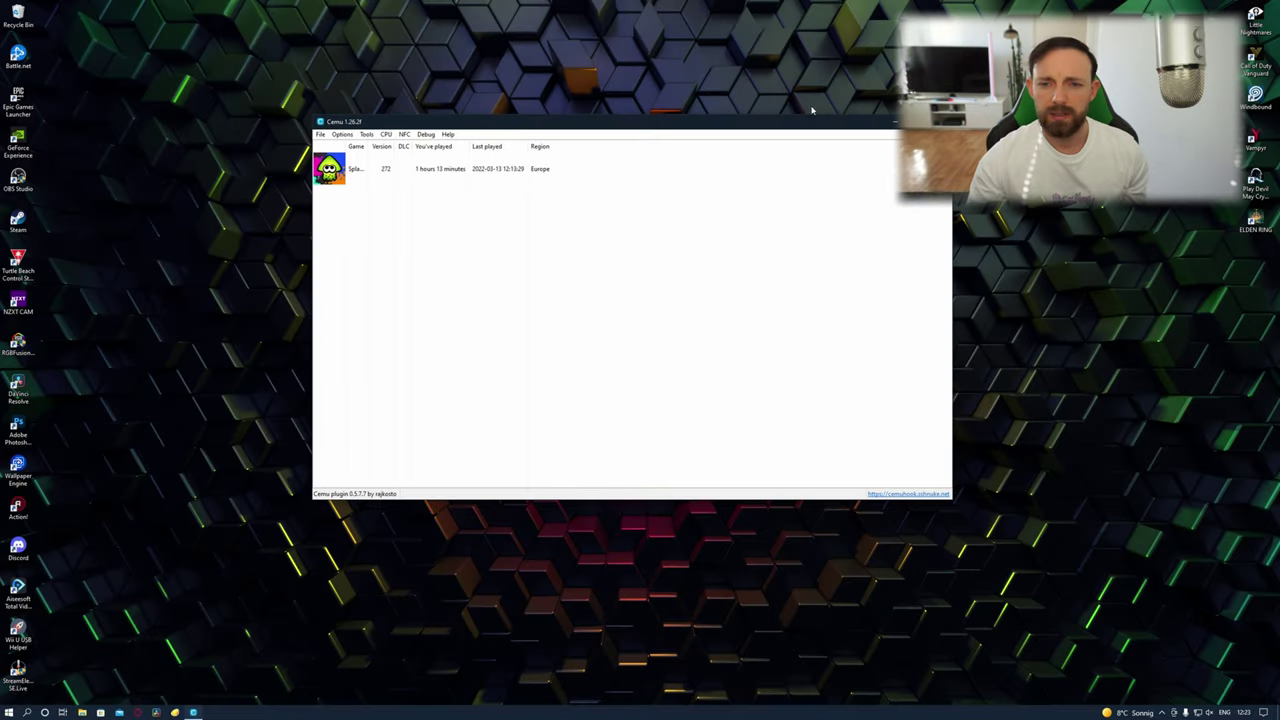
pyautogui.moveTo(745, 124); pyautogui.dragTo(760, 155)
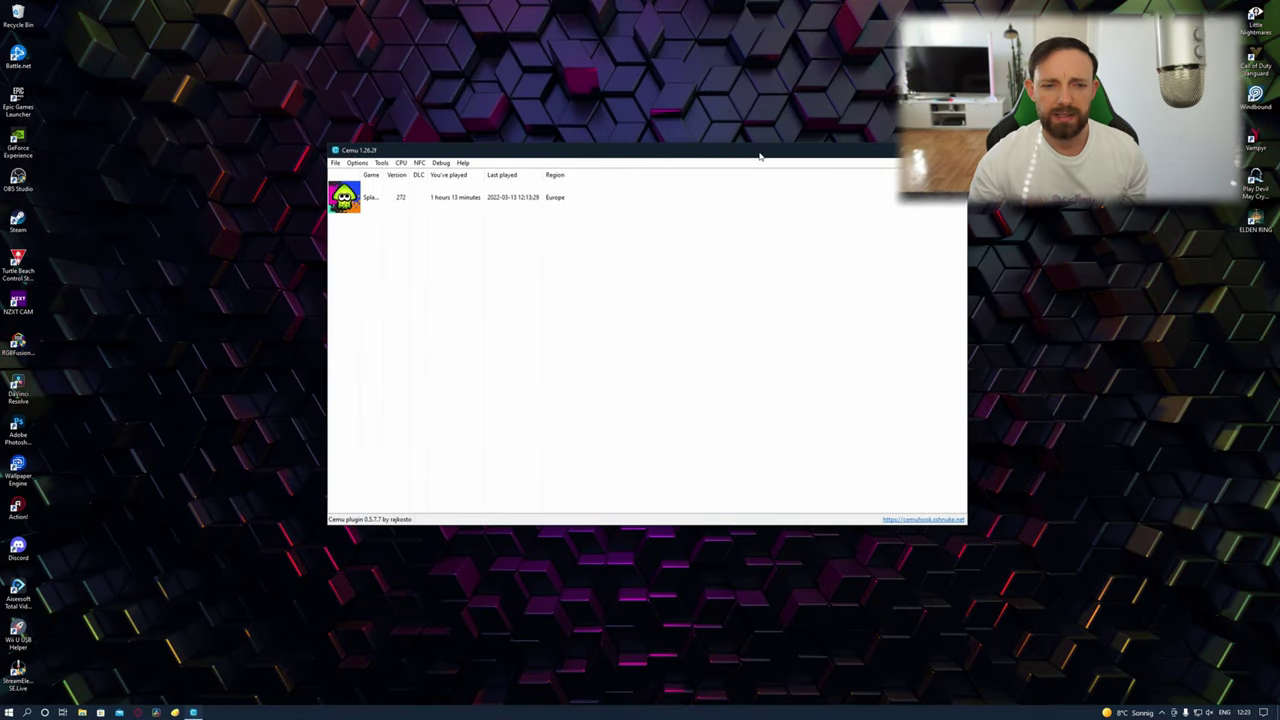
pyautogui.doubleClick(444, 209)
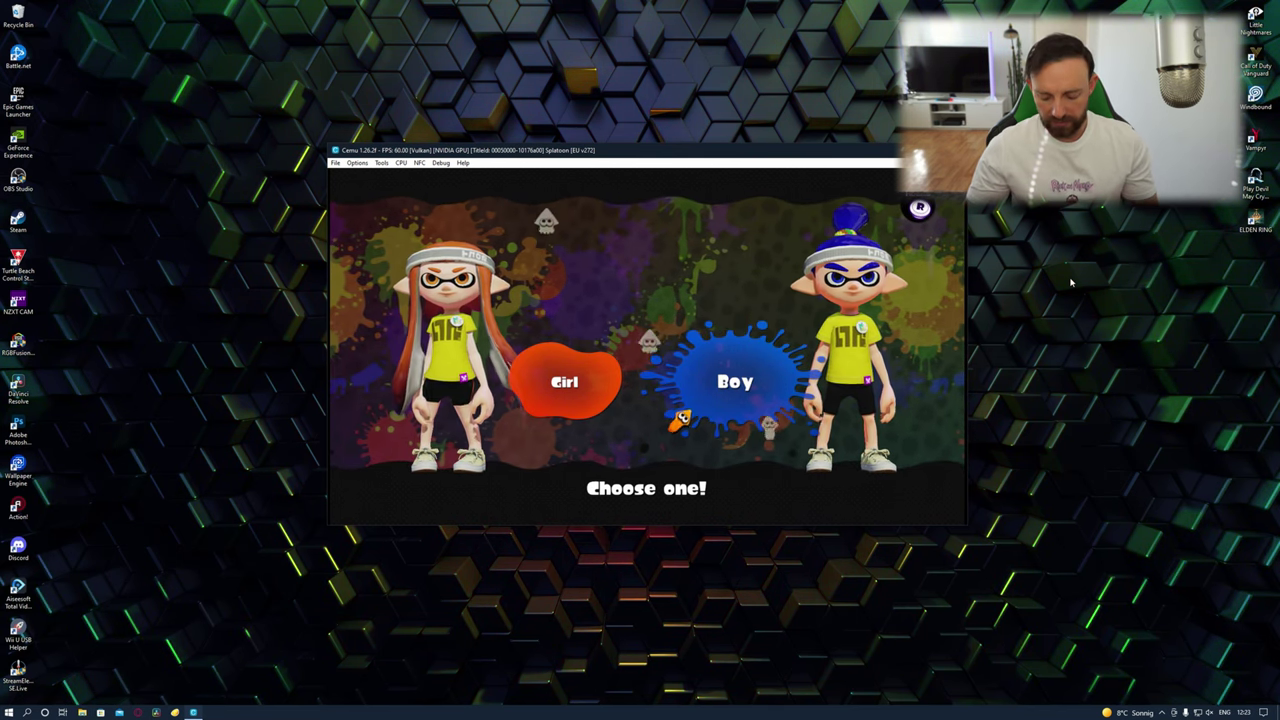
# Step: Choose Boy, accept the skin tone and eye colour, answer Yeah!, and advance into the tutorial
pyautogui.press('Return')
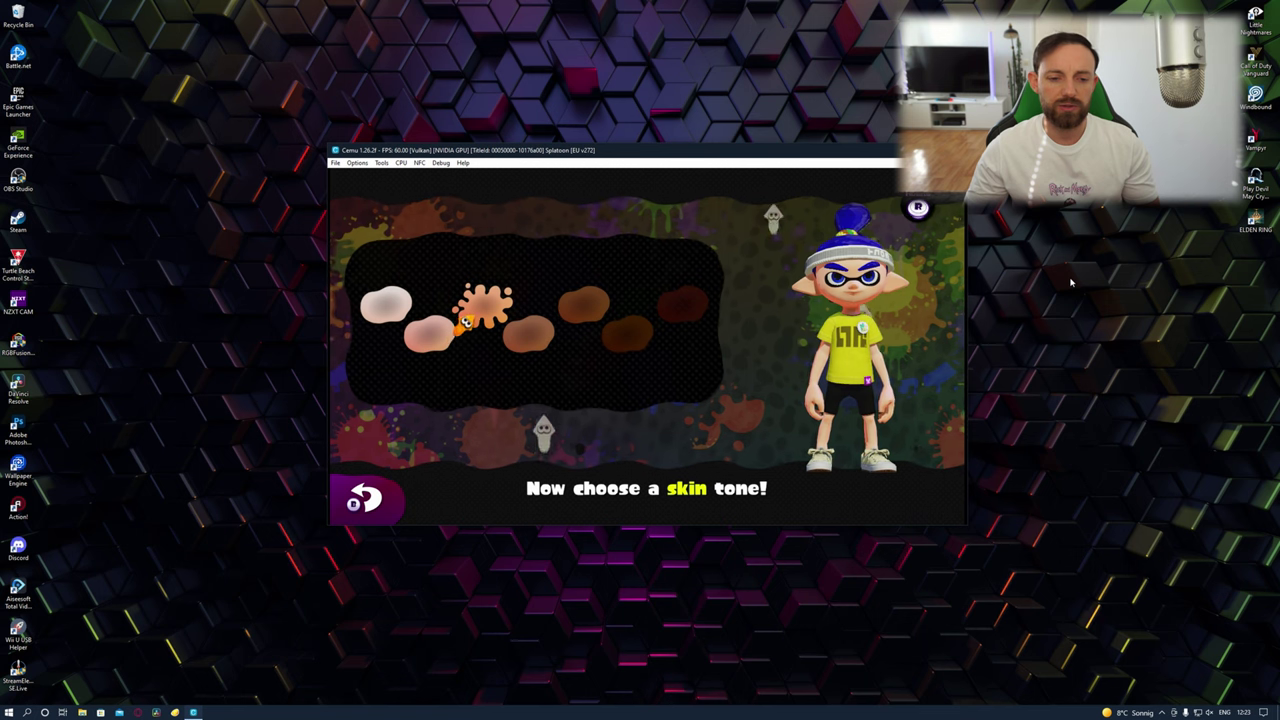
pyautogui.press('Return')
pyautogui.press('Return')
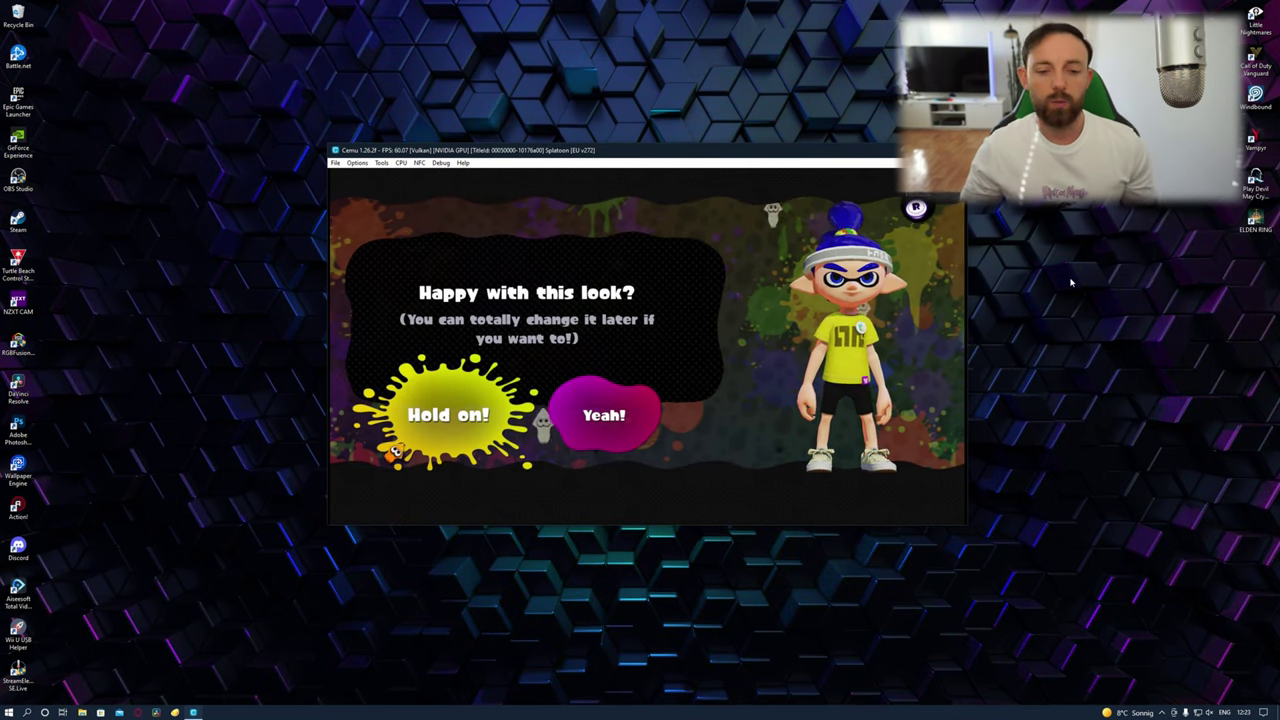
pyautogui.press('Right')
pyautogui.press('Return')
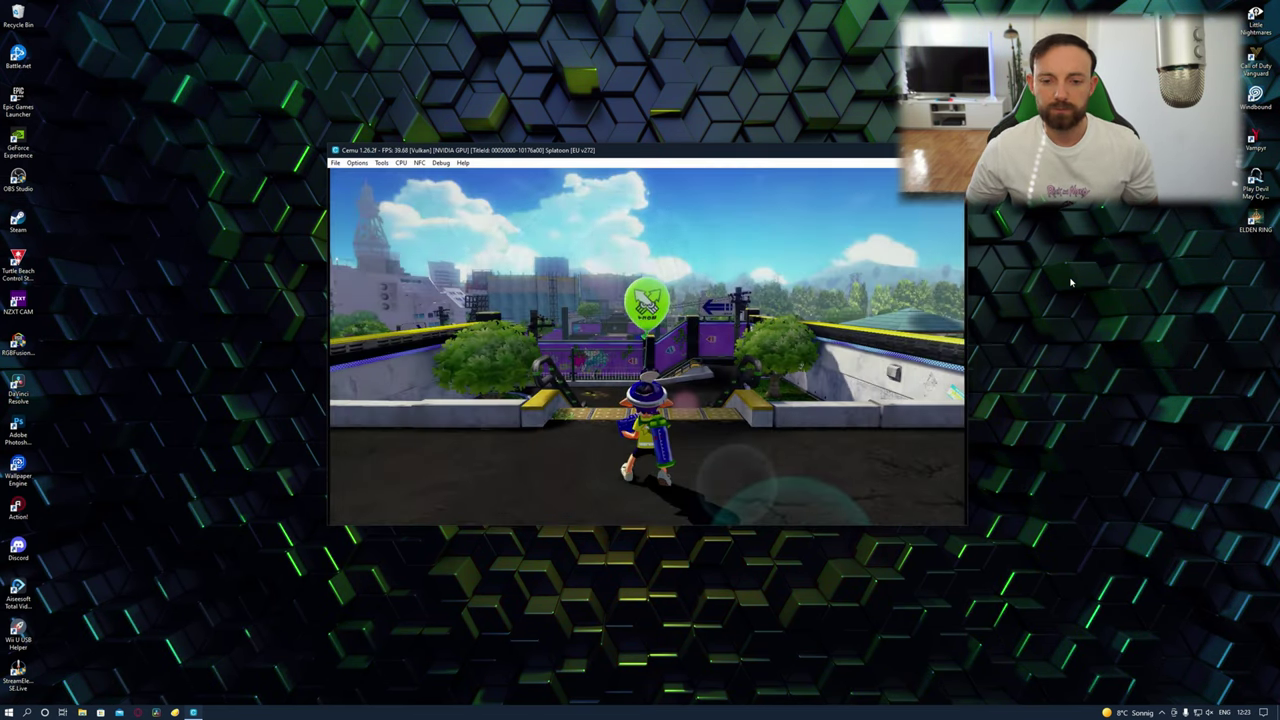
pyautogui.press('Return')
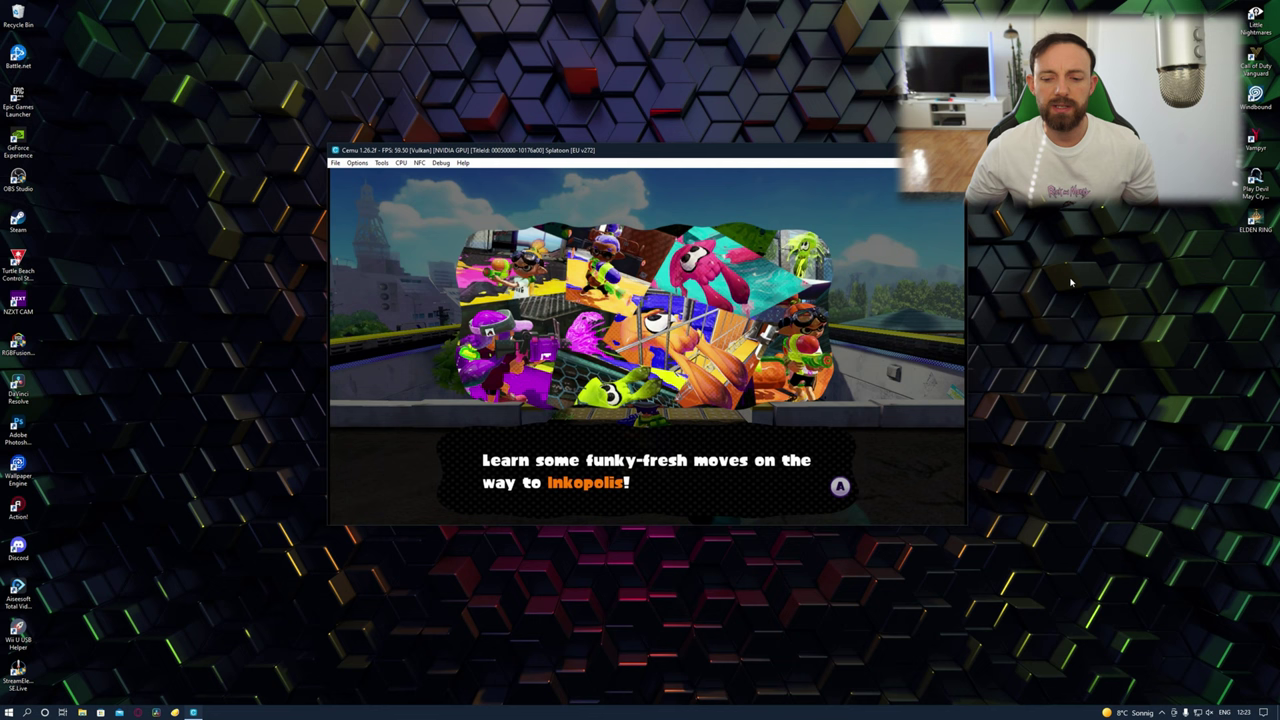
pyautogui.press('Return')
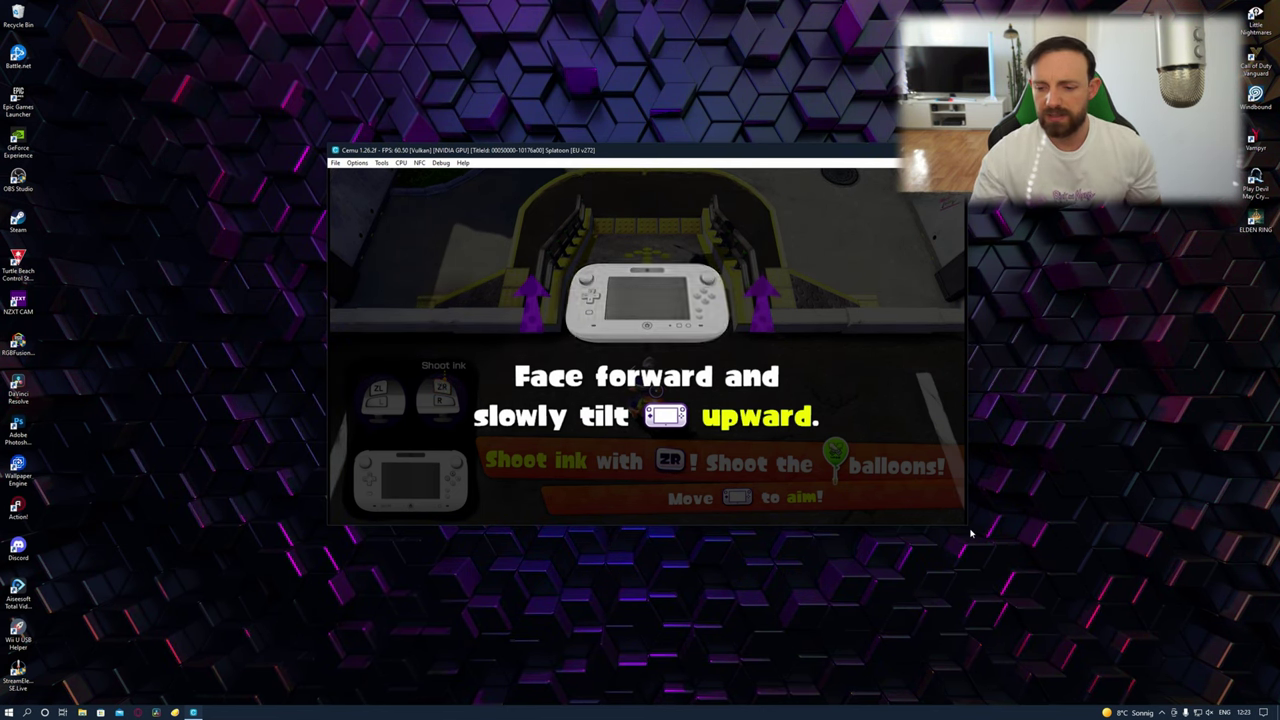
# Step: Enlarge the Splatoon window from its corner and move it up and to the left
pyautogui.moveTo(966, 528); pyautogui.dragTo(1076, 586)
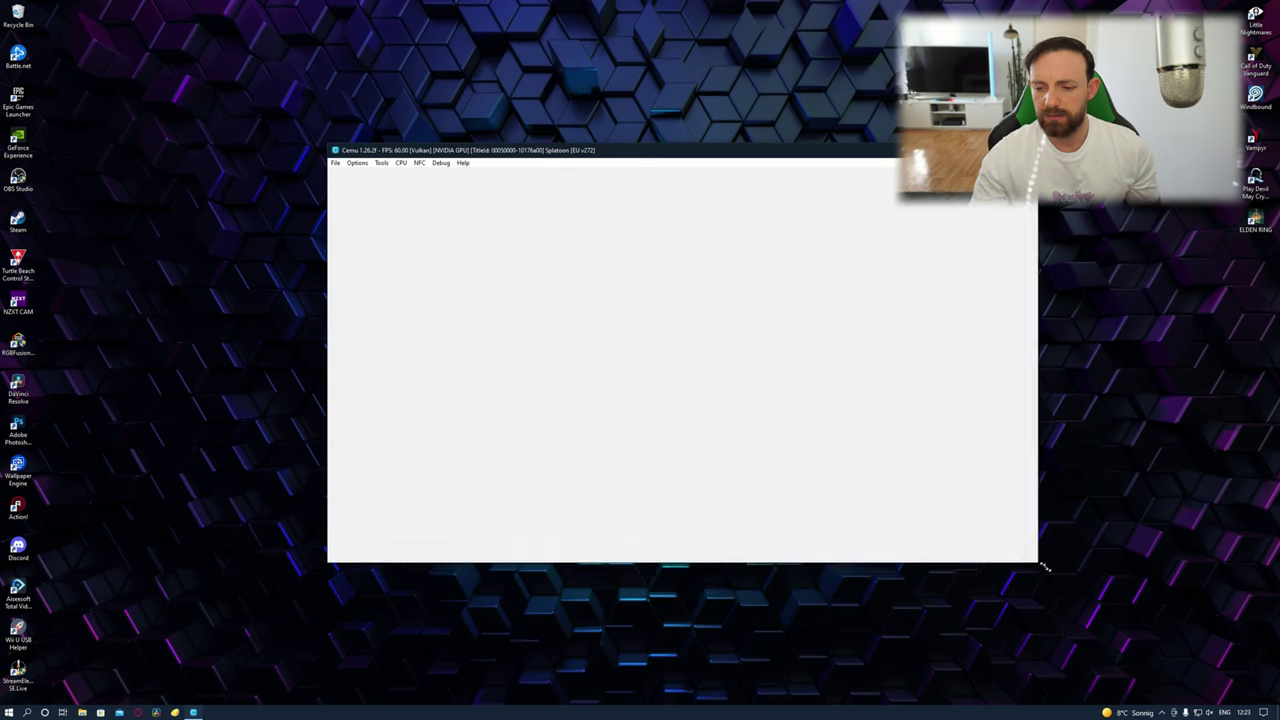
pyautogui.moveTo(708, 152); pyautogui.dragTo(622, 127)
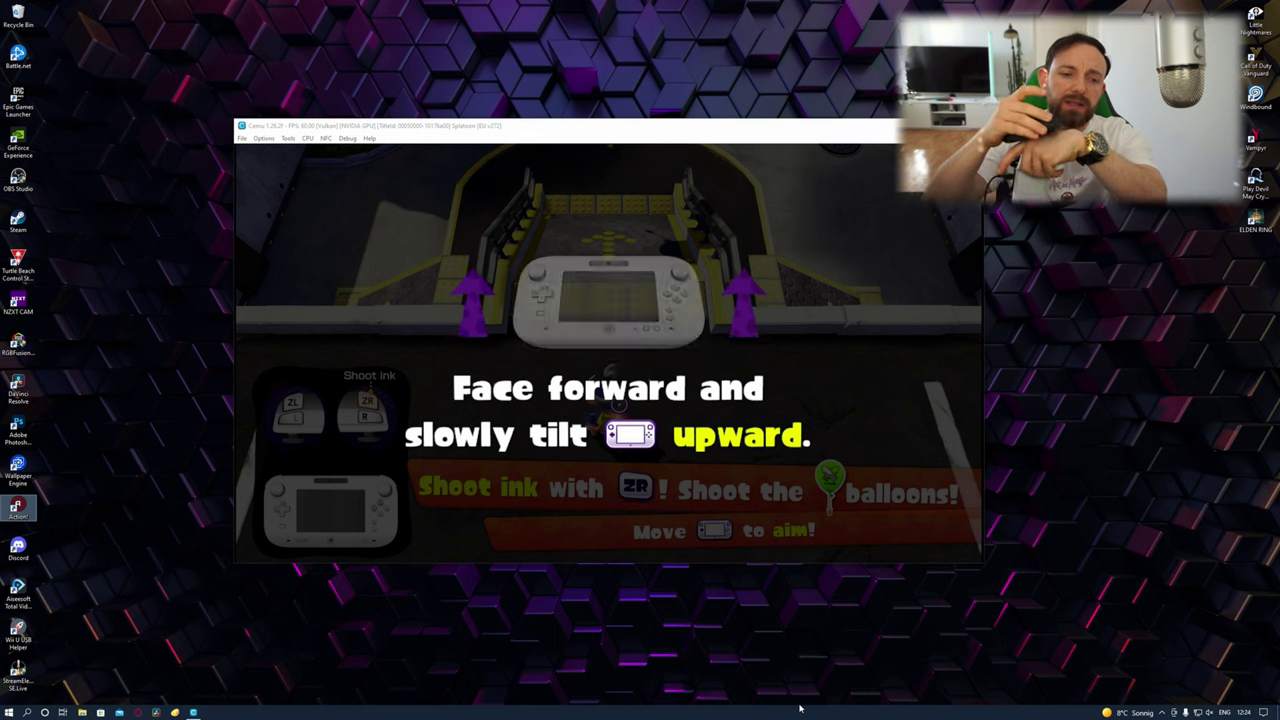
# Step: Dismiss the desktop right-click menu and return focus to the Splatoon window
pyautogui.rightClick(800, 704)
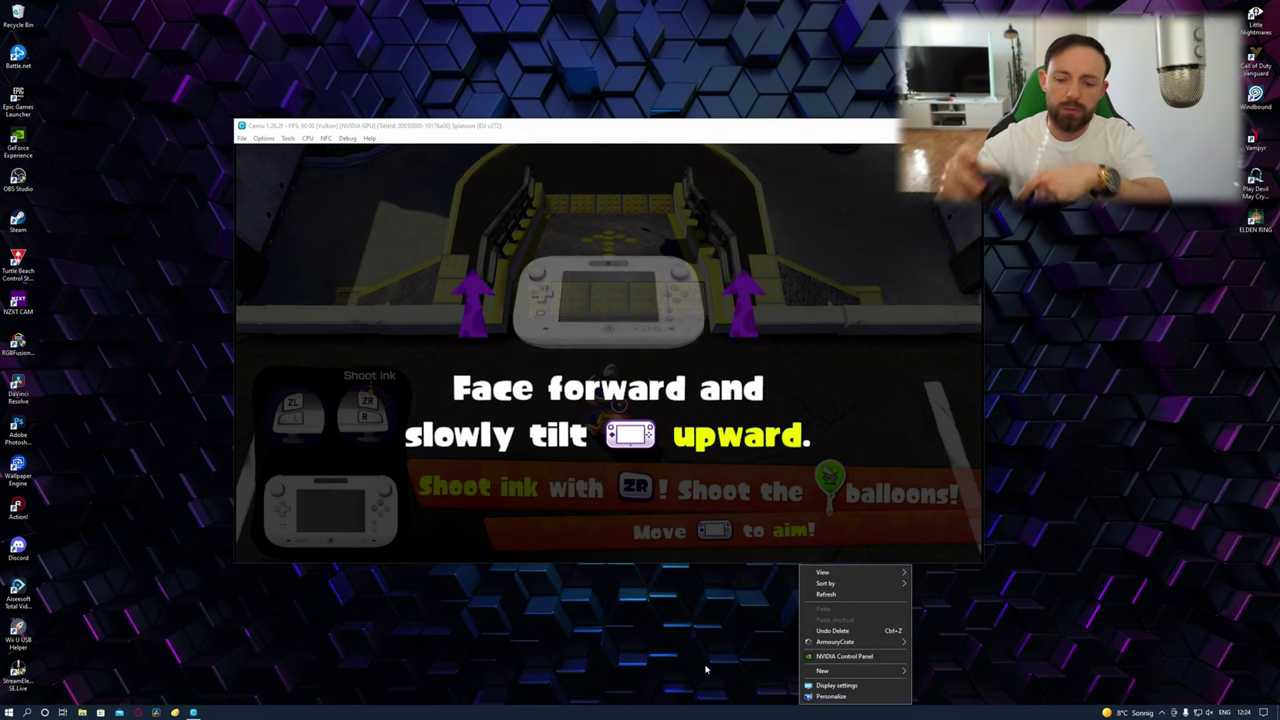
pyautogui.click(651, 402)
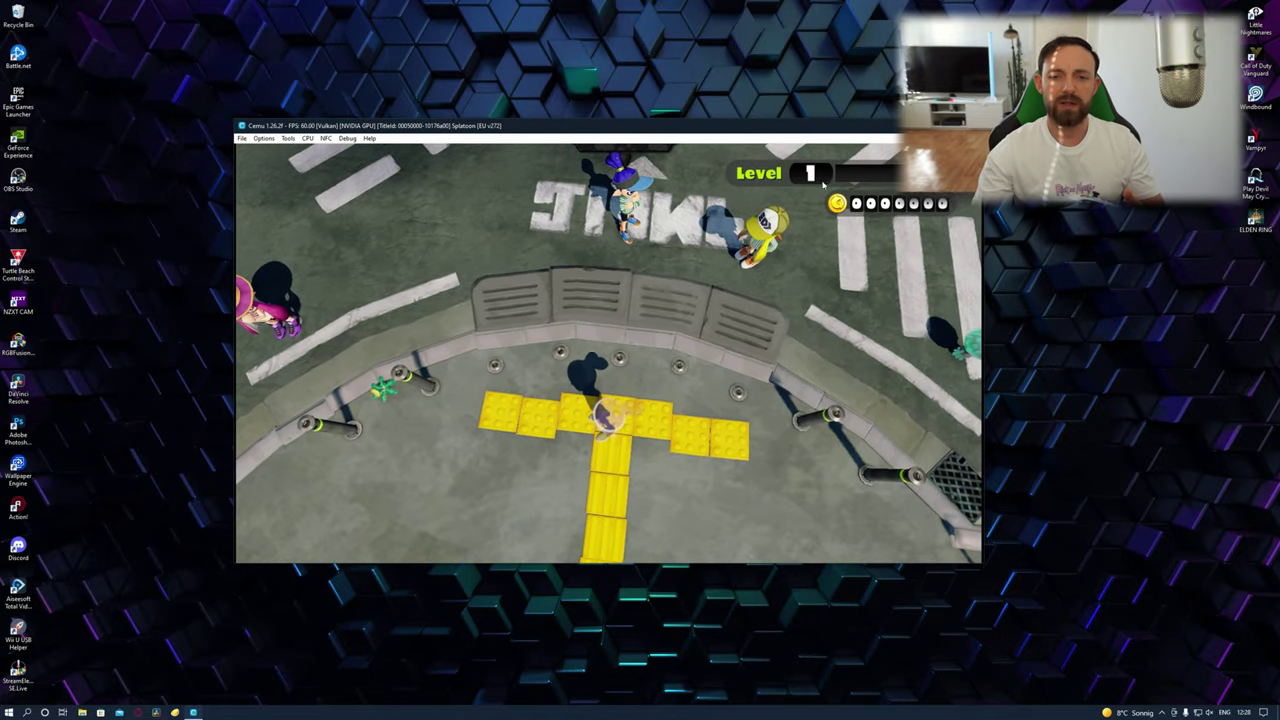
# Step: Switch Splatoon's Motion Controls OFF in the separate GamePad view, then close that view
pyautogui.moveTo(646, 129)
pyautogui.mouseDown()
pyautogui.moveTo(458, 45)
pyautogui.moveTo(452, 148)
pyautogui.mouseUp()
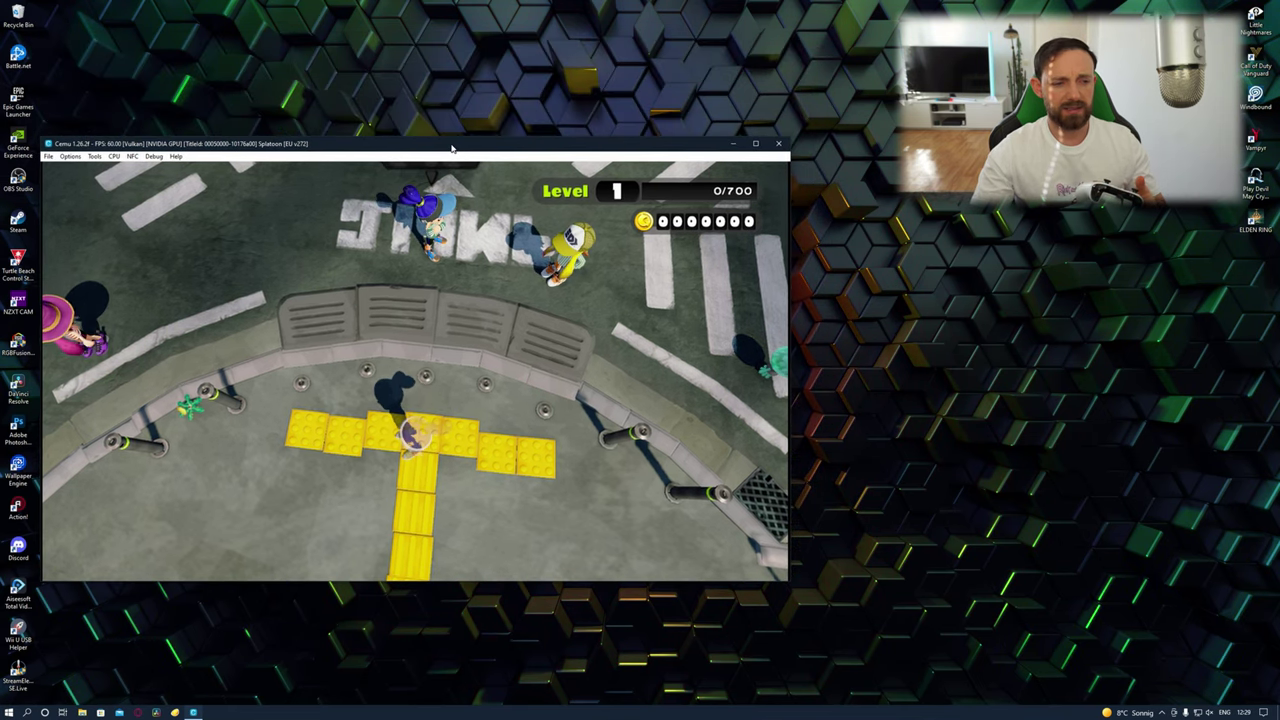
pyautogui.click(70, 156)
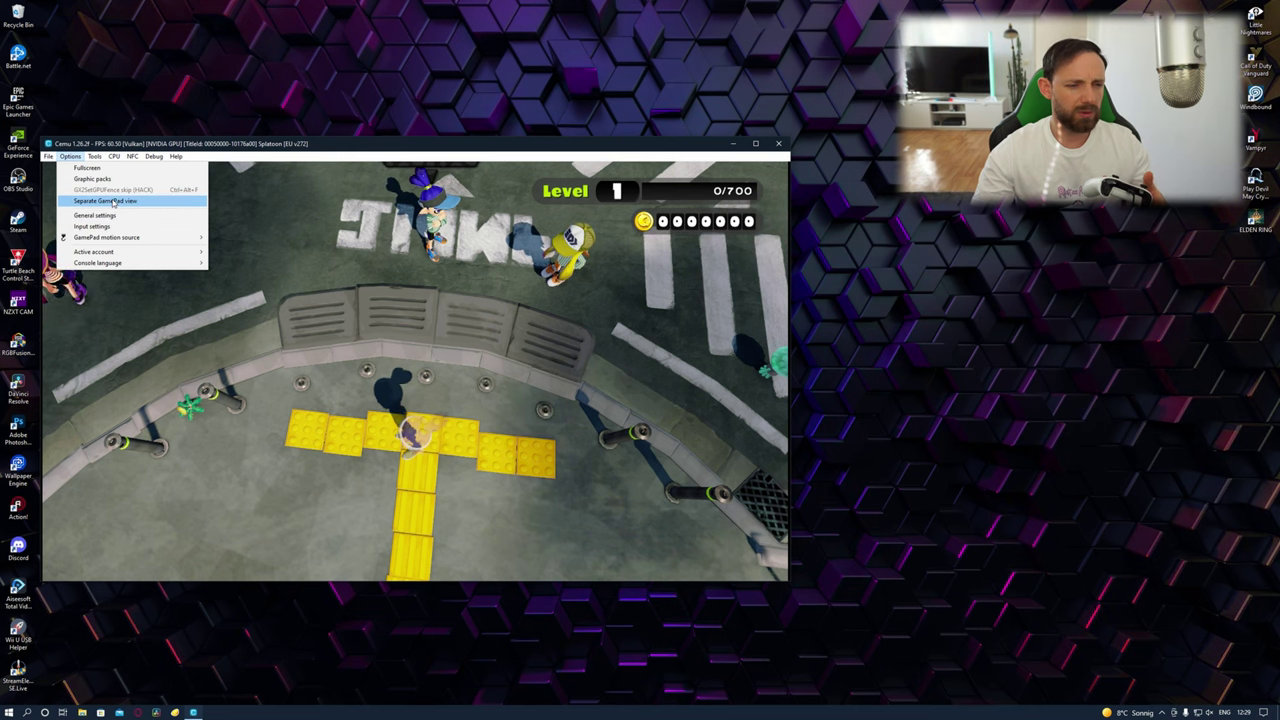
pyautogui.click(105, 200)
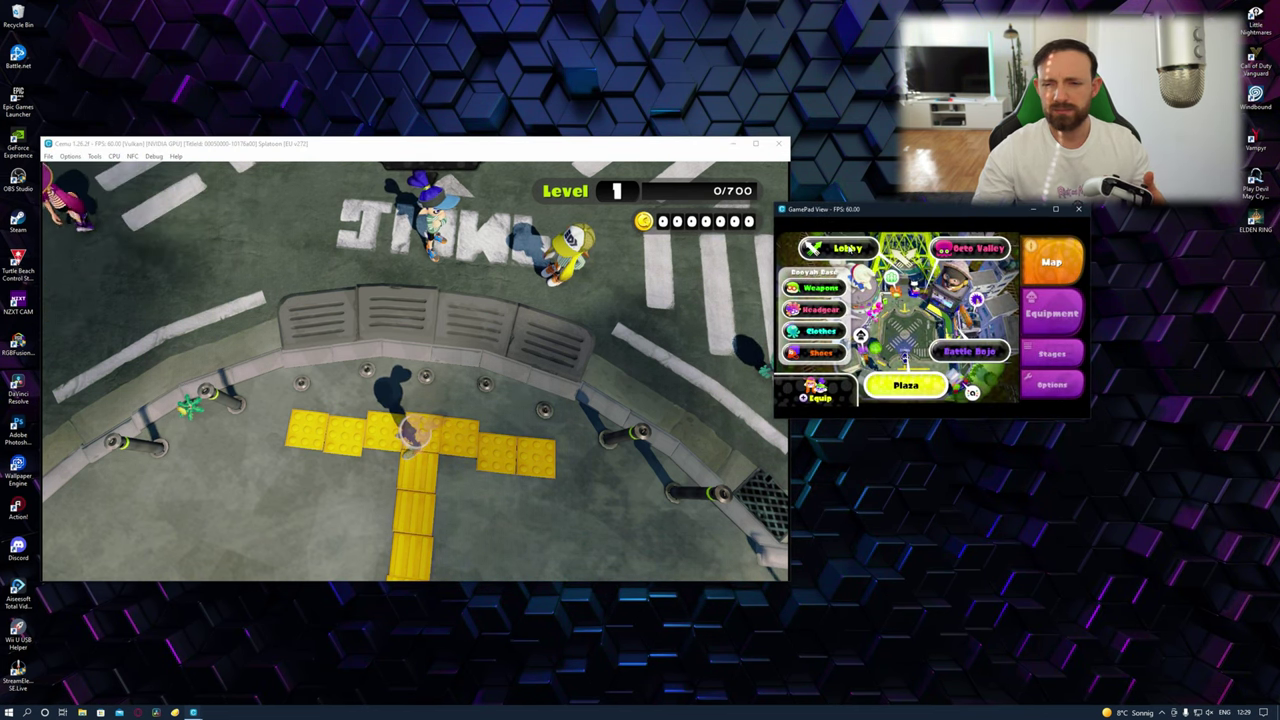
pyautogui.moveTo(934, 212); pyautogui.dragTo(1019, 236)
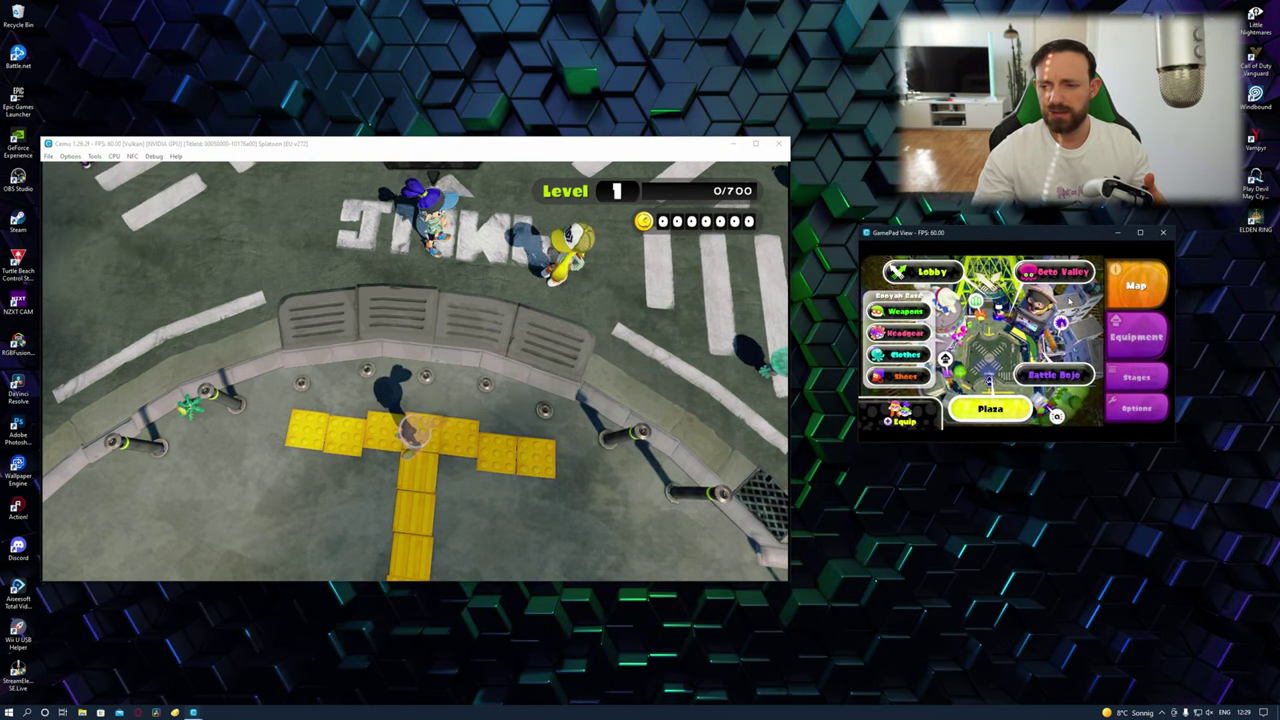
pyautogui.click(1131, 415)
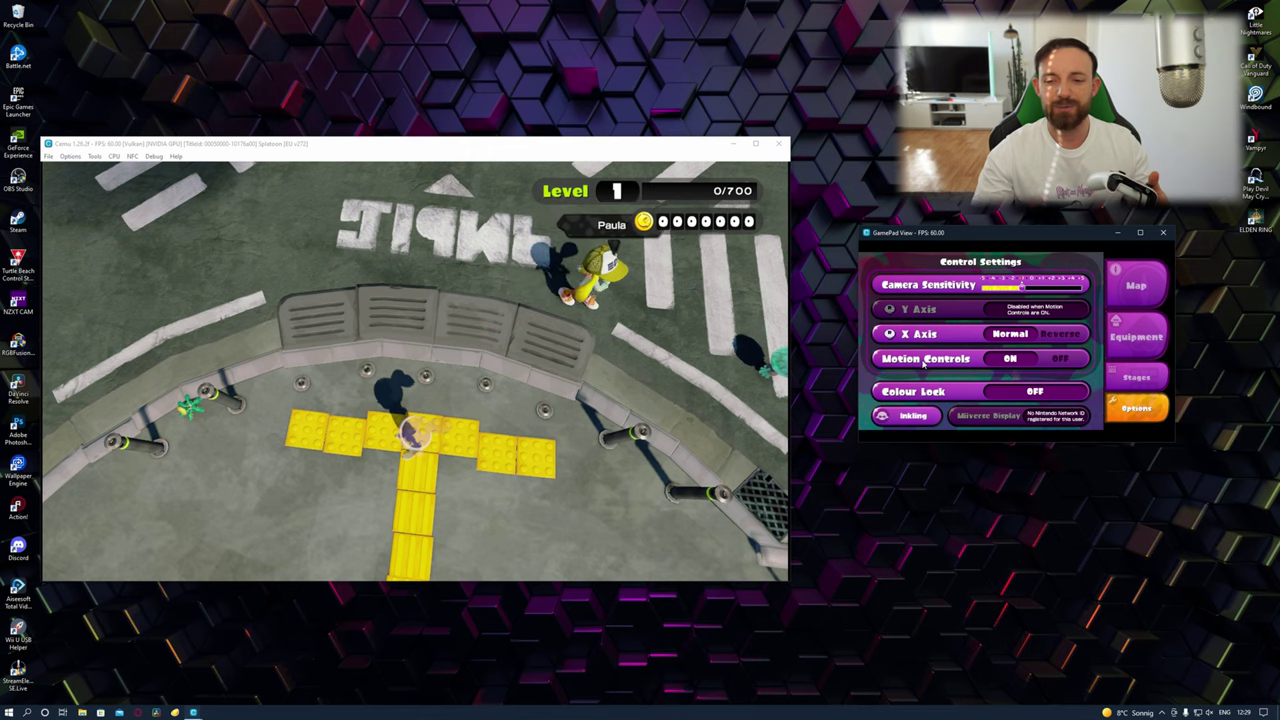
pyautogui.click(1060, 359)
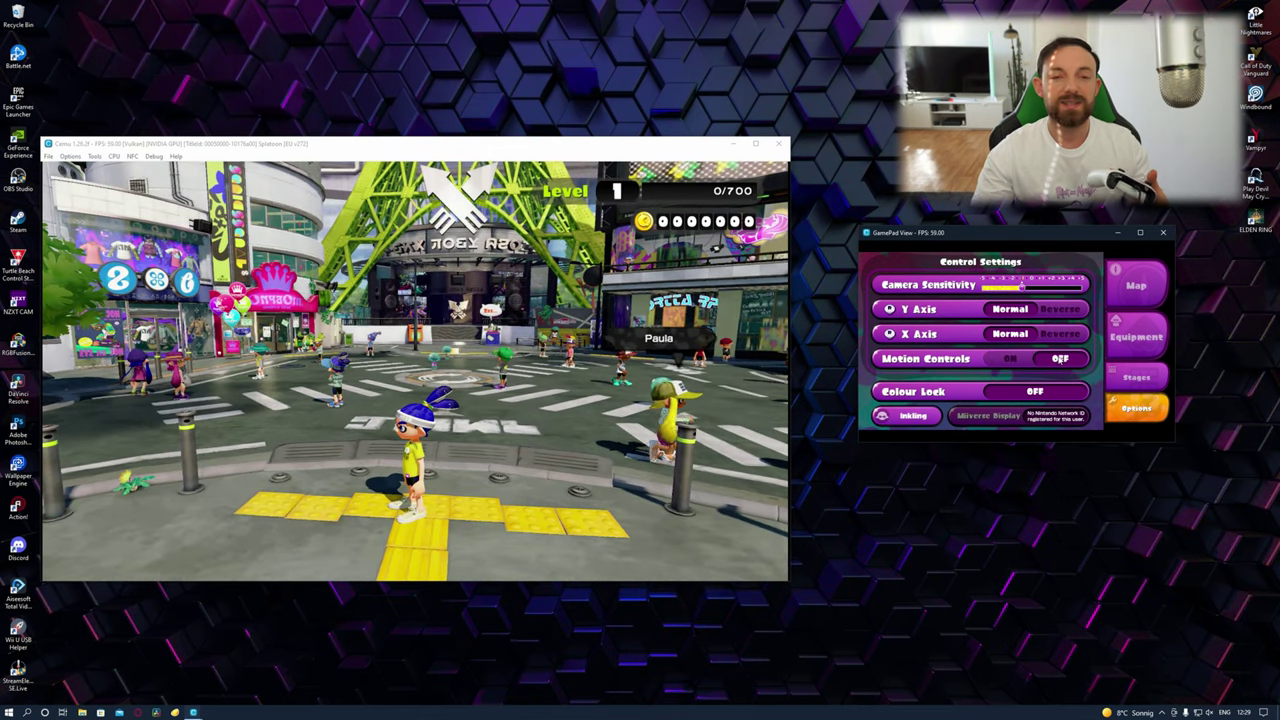
pyautogui.click(1164, 234)
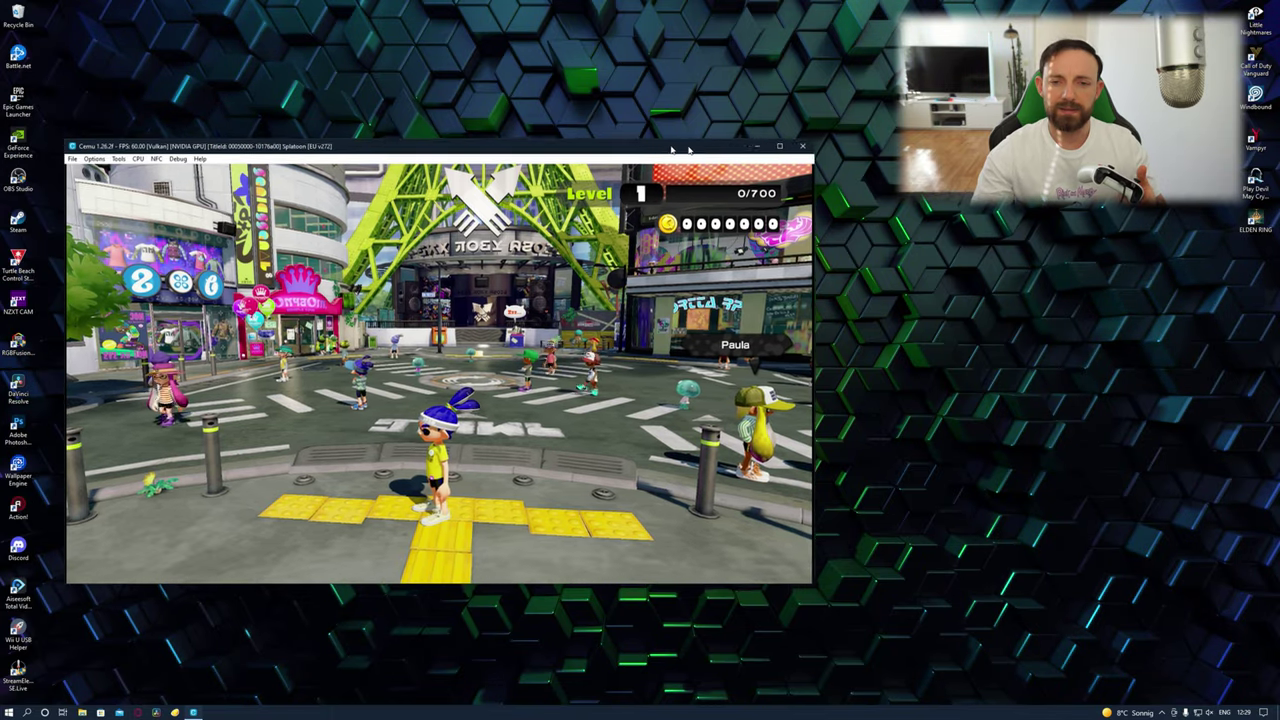
# Step: Move the Splatoon window right and down toward the screen centre
pyautogui.moveTo(712, 150); pyautogui.dragTo(948, 178)
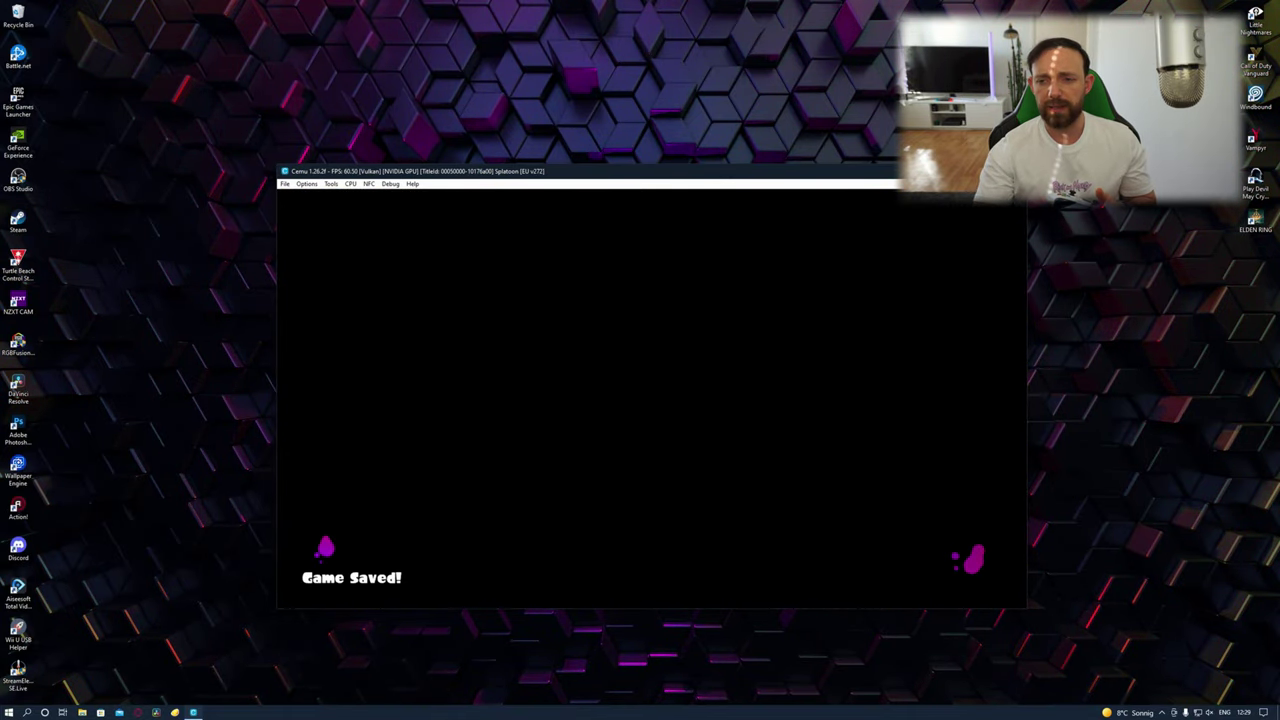
# Step: Maximize the Cemu Splatoon window to fill the entire screen
pyautogui.click(993, 171)
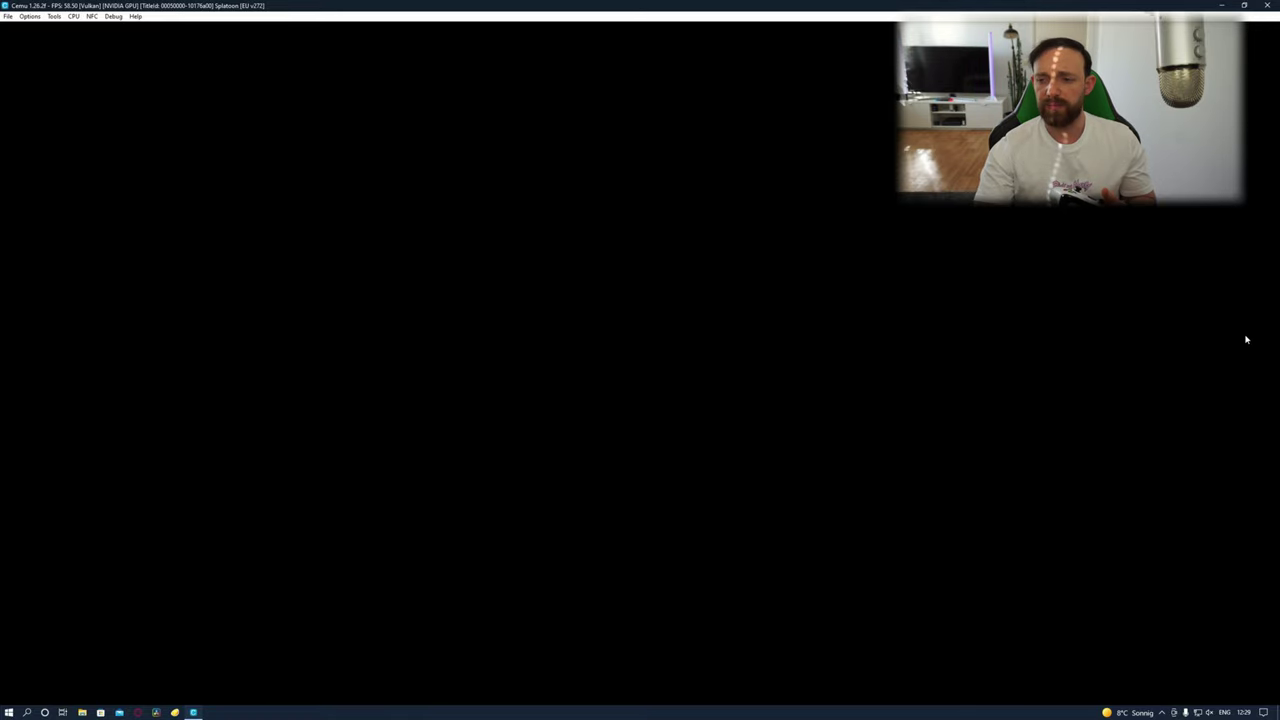